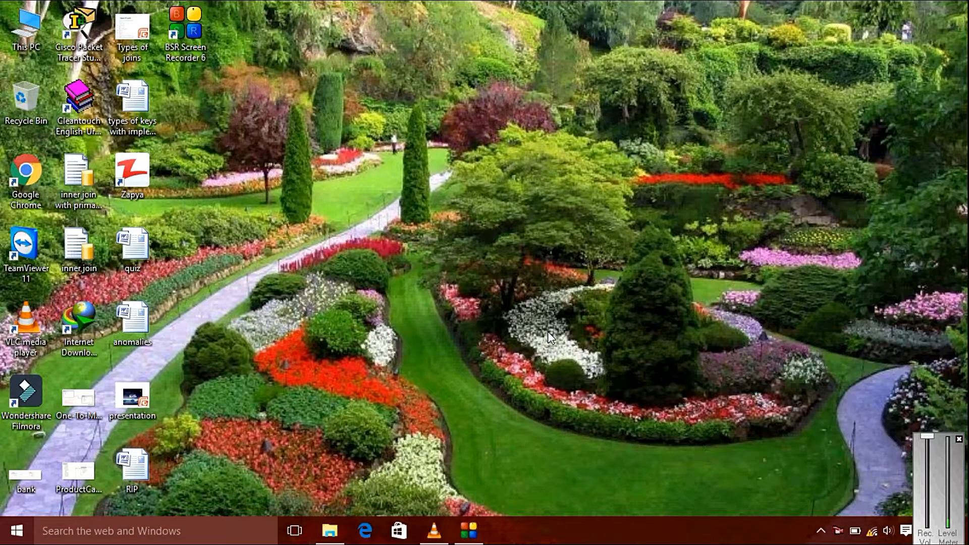
Open Google Chrome and enter the router address 192.168.10.1 without loading it.
double_click(30, 174)
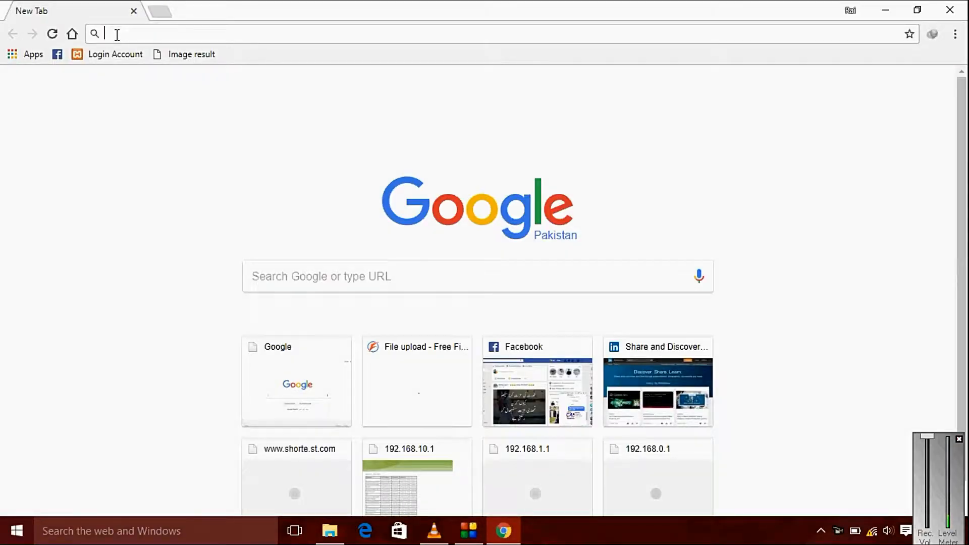
type("192")
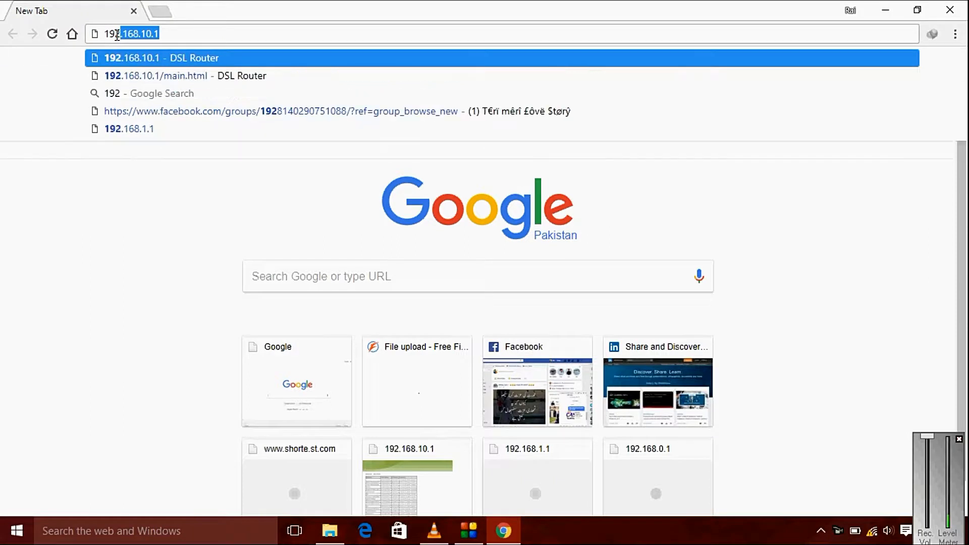
type(".168.10.1")
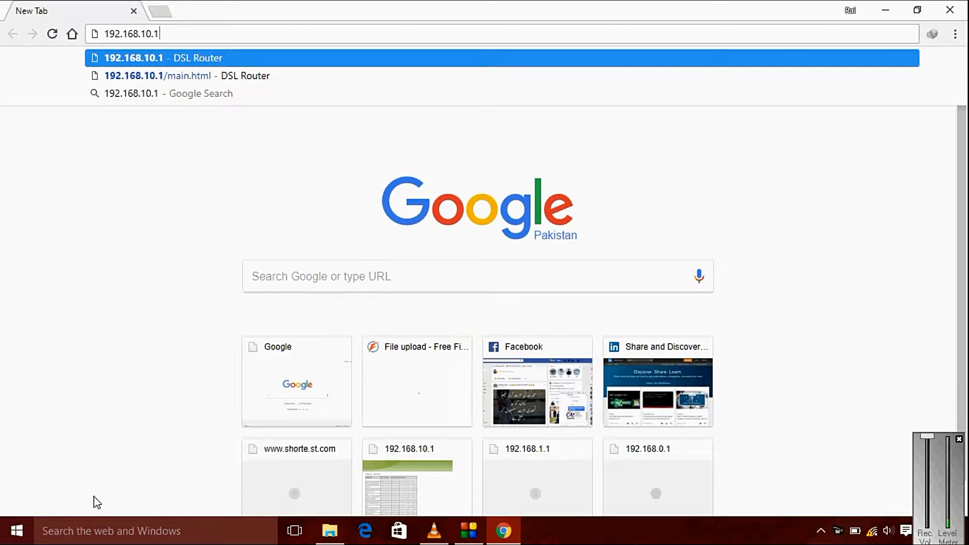
Open Command Prompt and run ipconfig to look up the Wi-Fi adapter's default gateway.
left_click(103, 539)
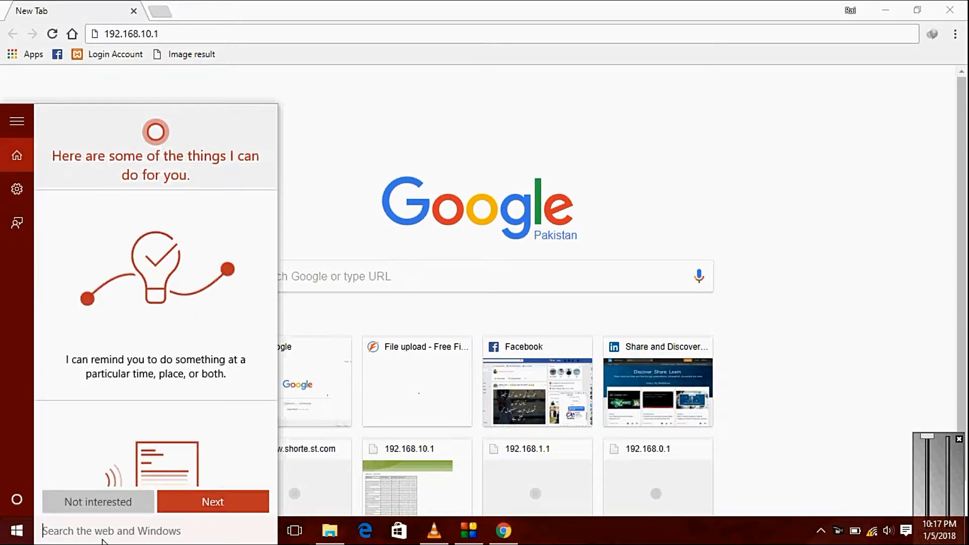
type("cmd")
key("Return")
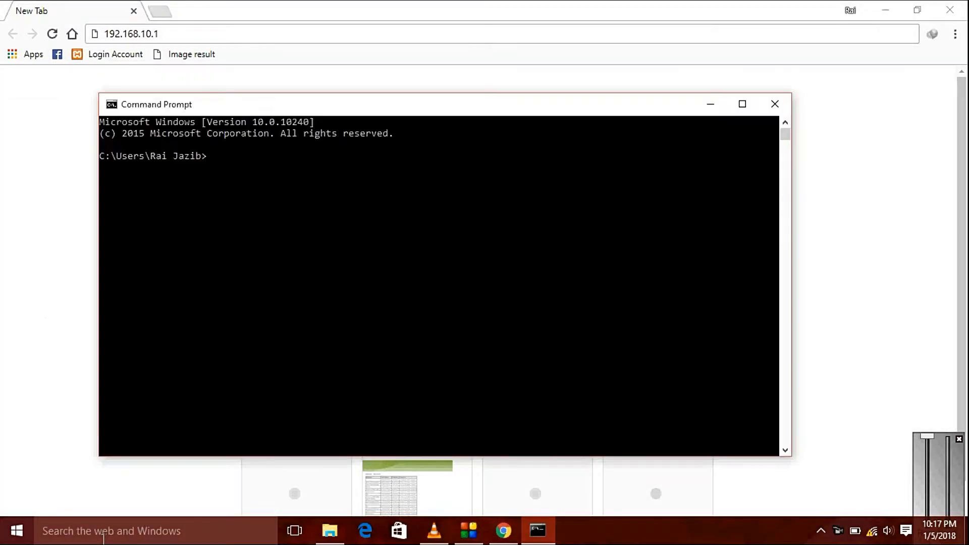
type("1")
key("BackSpace")
type("ipconfig")
key("Return")
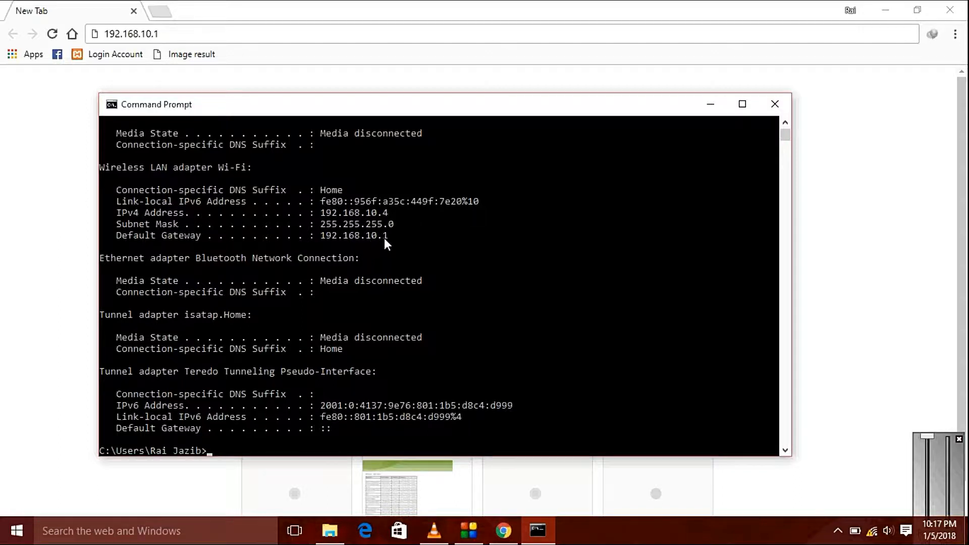
Close Command Prompt, load 192.168.10.1 in Chrome and log in to the router with the prefilled credentials.
left_click(775, 104)
key("Return")
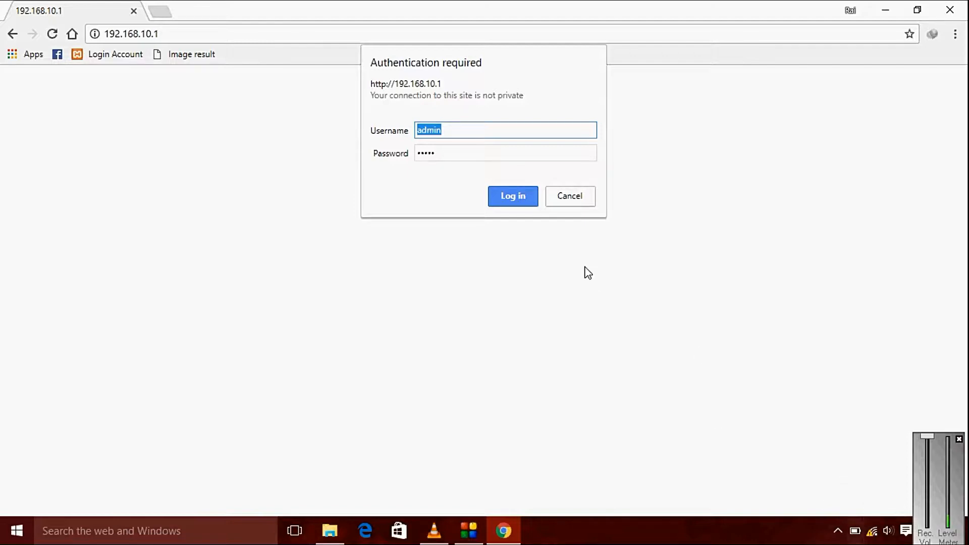
left_click(514, 195)
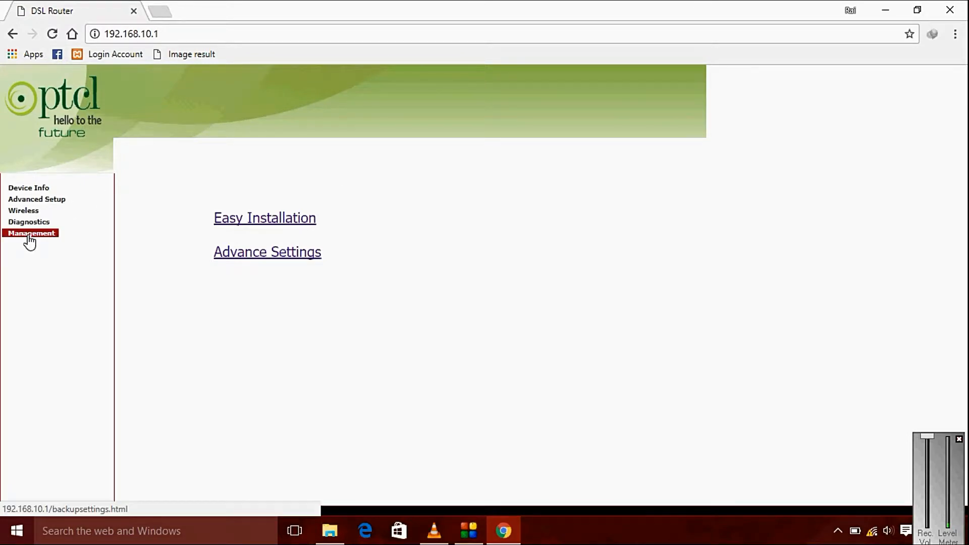
Restore the router to its factory default settings from the management settings and confirm the restore.
left_click(30, 234)
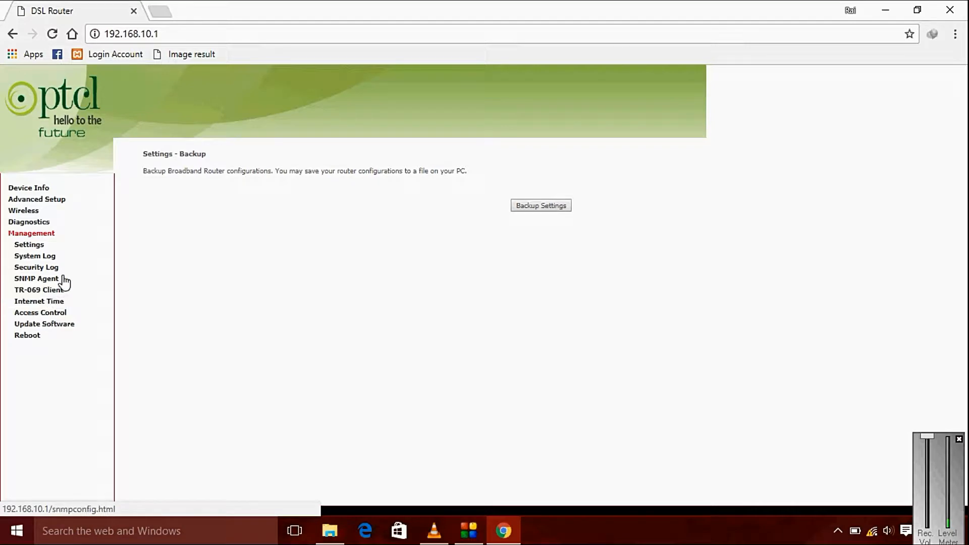
left_click(34, 248)
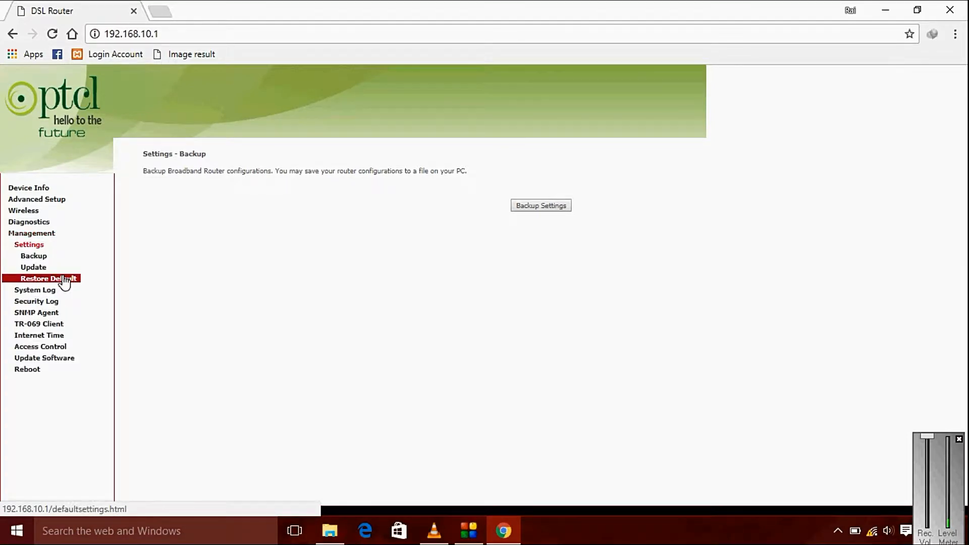
left_click(68, 280)
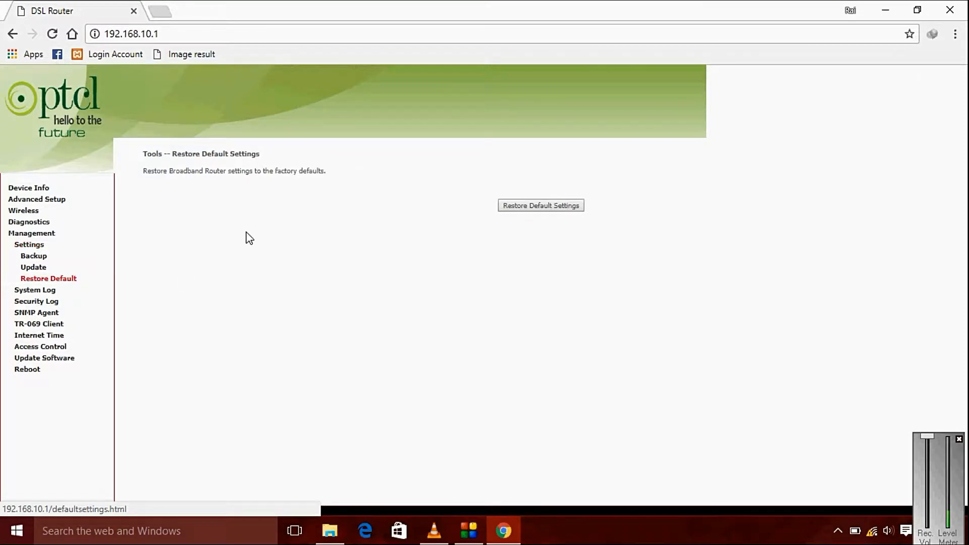
left_click(554, 205)
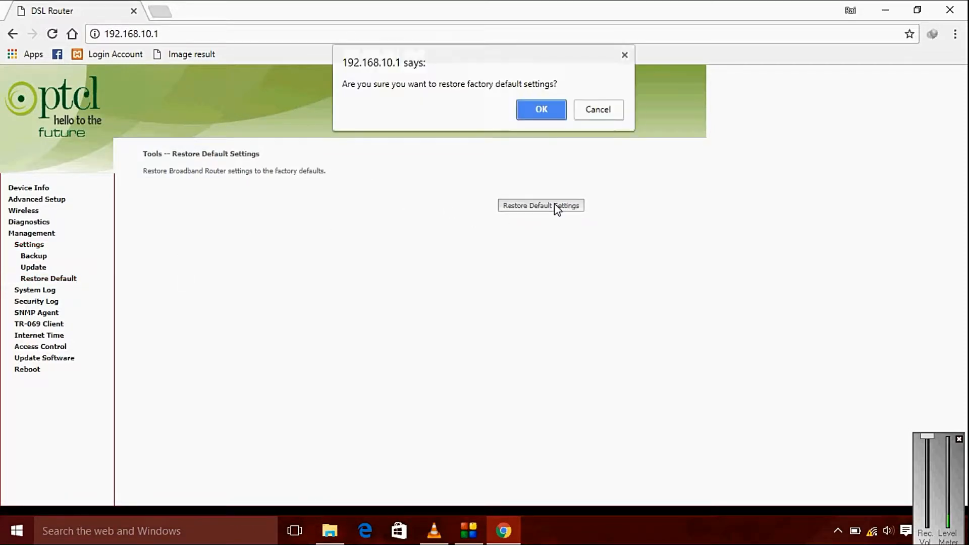
left_click(531, 109)
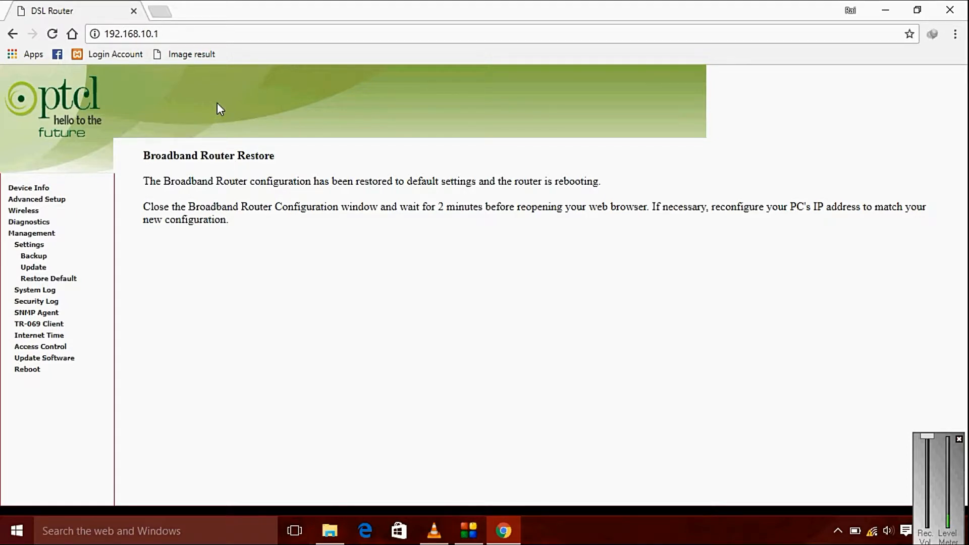
Close the router configuration page in the browser and return to the desktop.
left_click(135, 16)
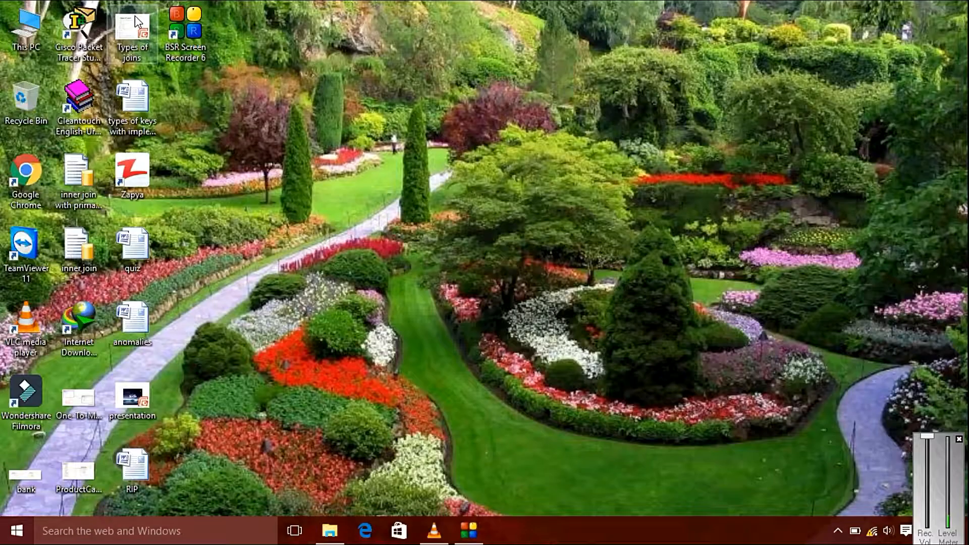
right_click(353, 21)
left_click(396, 63)
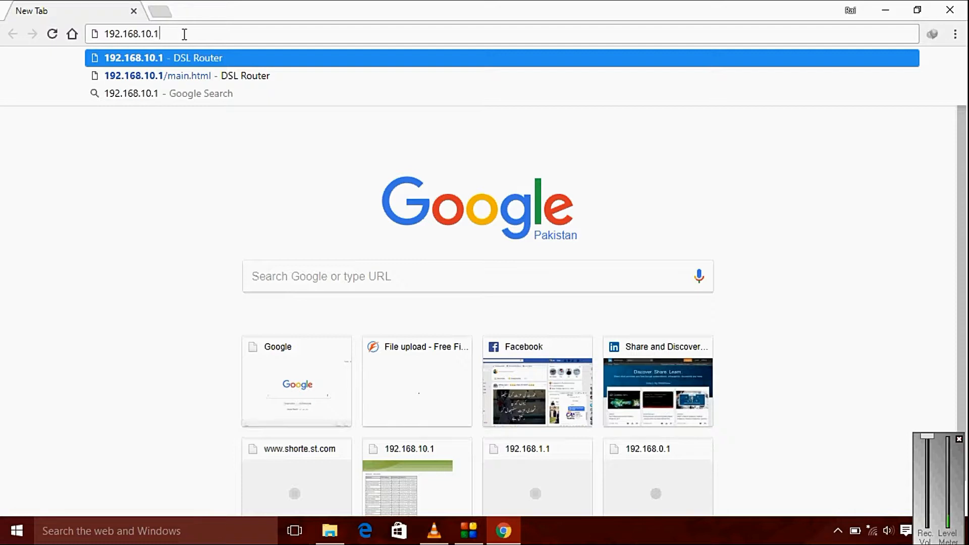
Check the computer's Wi-Fi connection status in the list of available networks.
left_click(876, 536)
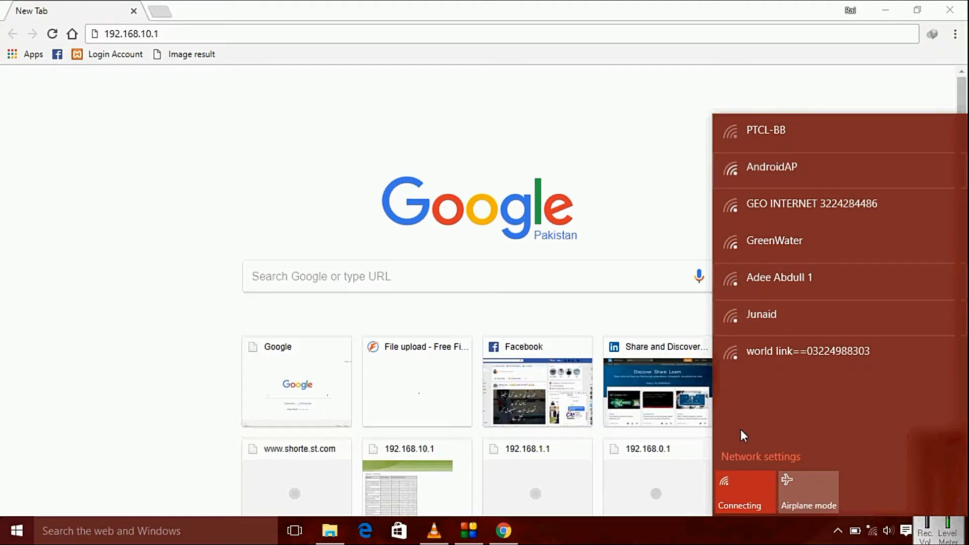
left_click(768, 526)
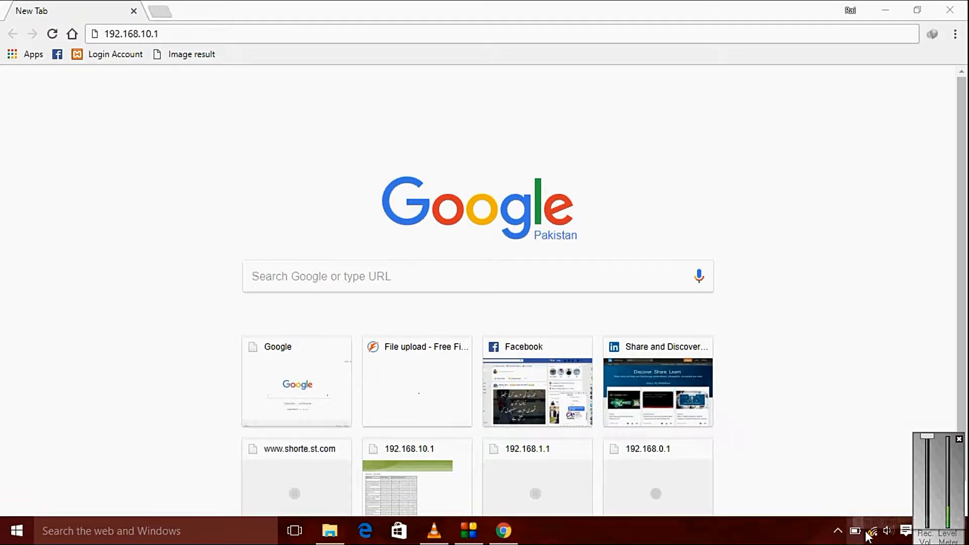
mouse_move(875, 539)
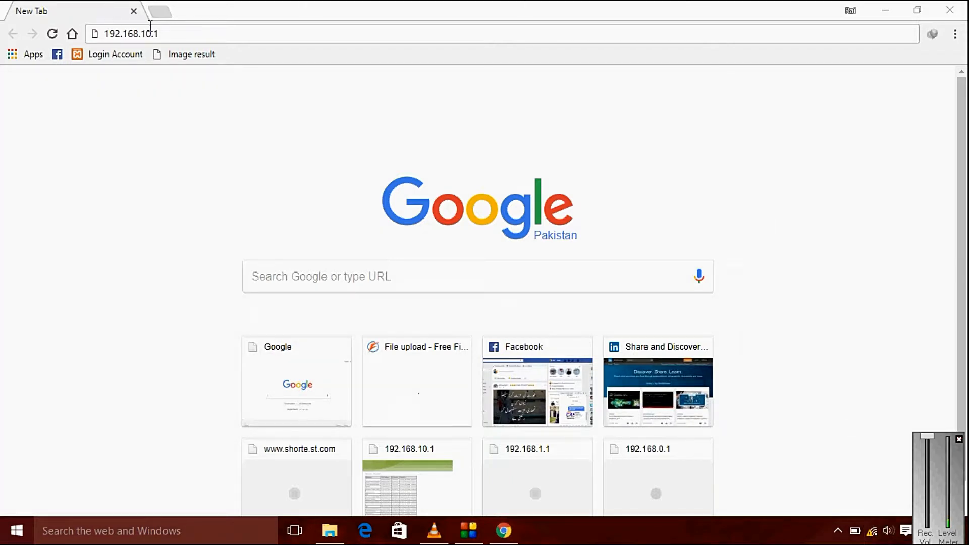
Load 192.168.10.1 again and log in to the router with the prefilled credentials.
left_click(170, 34)
key("Return")
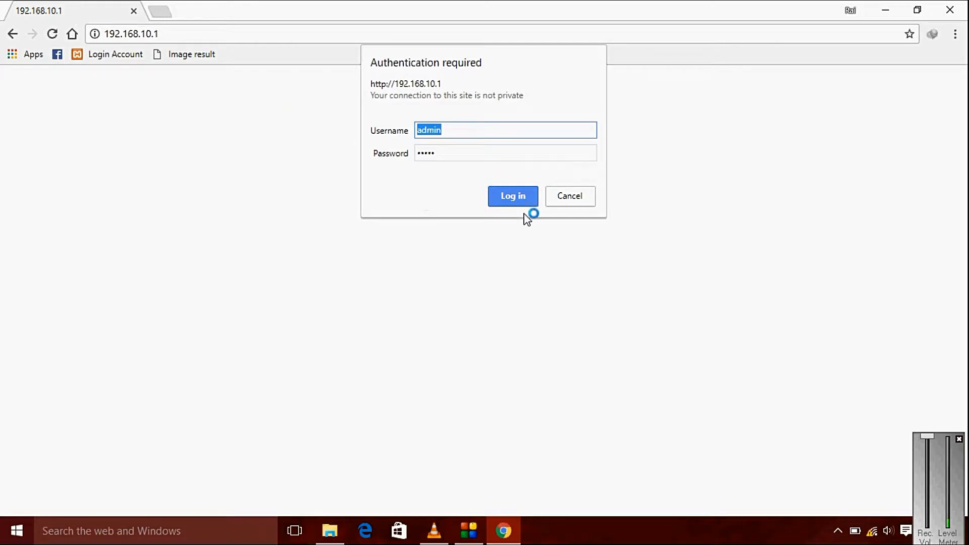
left_click(516, 196)
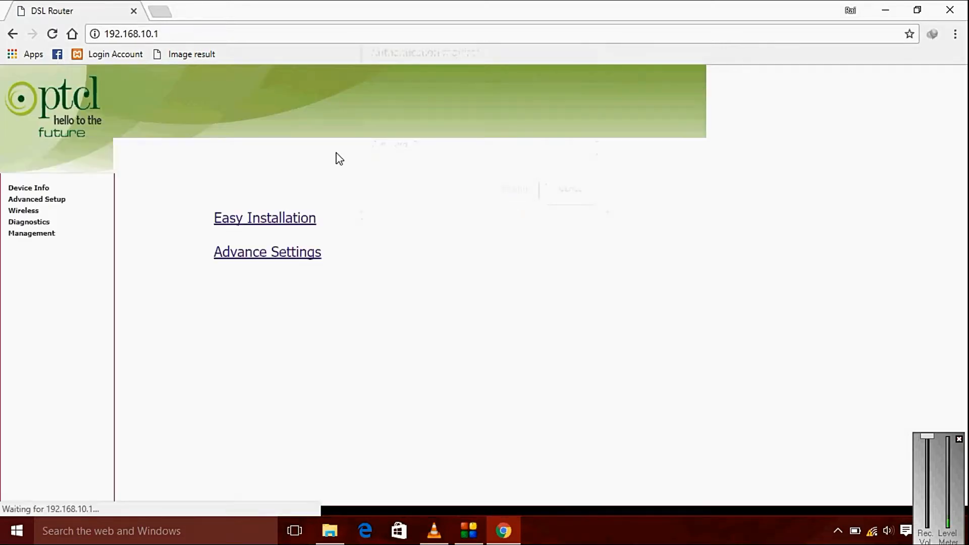
Remove all existing bridge and PPPoE entries from the router's WAN service setup.
left_click(32, 201)
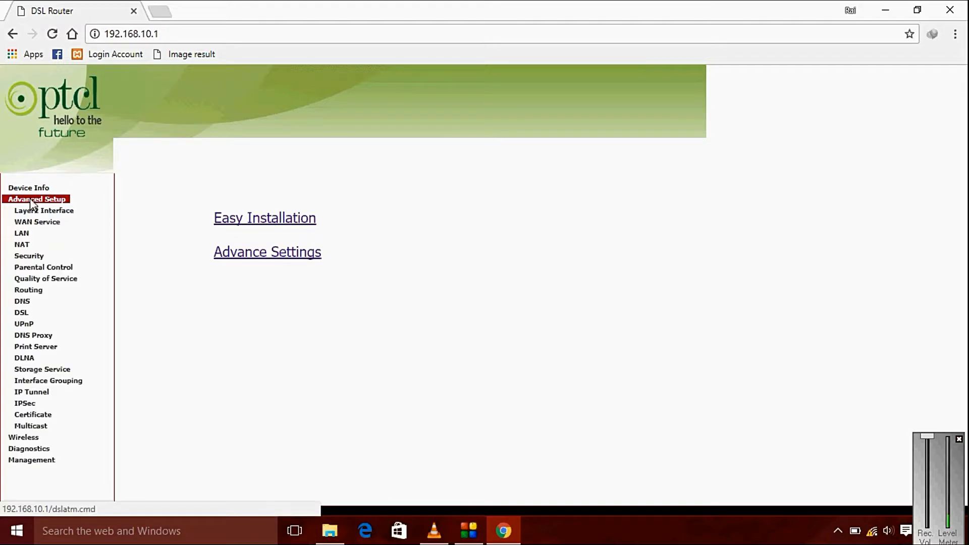
left_click(45, 223)
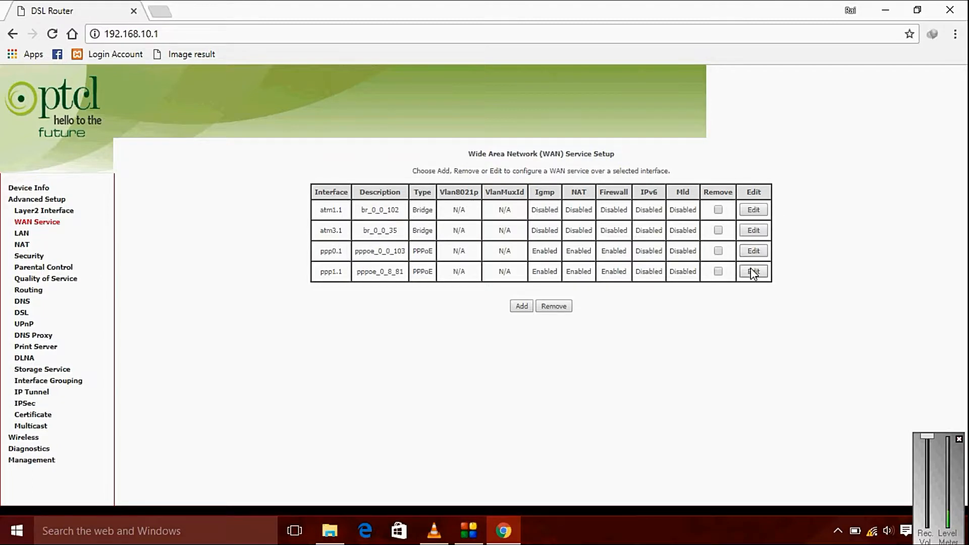
left_click(719, 210)
left_click(719, 231)
left_click(718, 272)
left_click(558, 309)
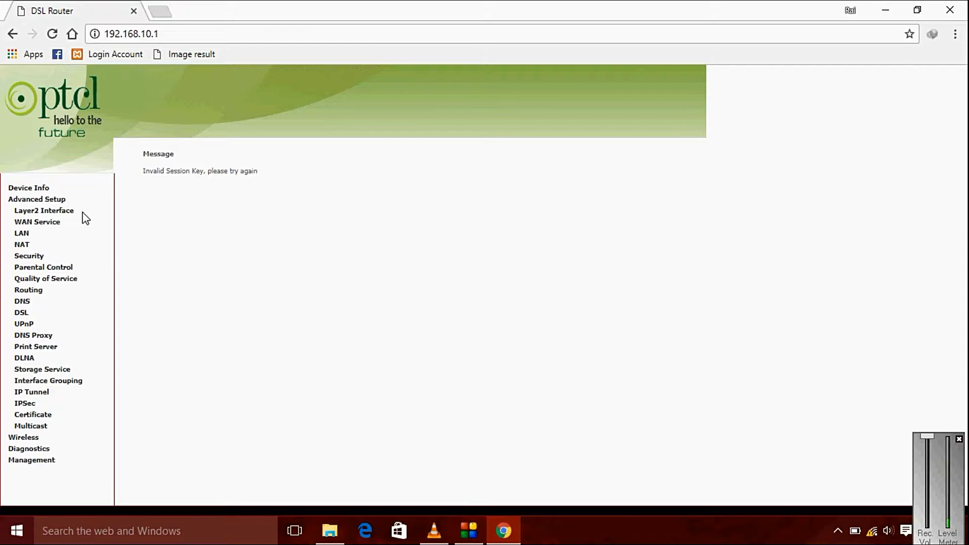
Add a WAN service on layer 2 interface atm2/(0_8_81), keeping PPP over Ethernet, description pppoe_0_8_81 and IPV4 Only.
left_click(40, 223)
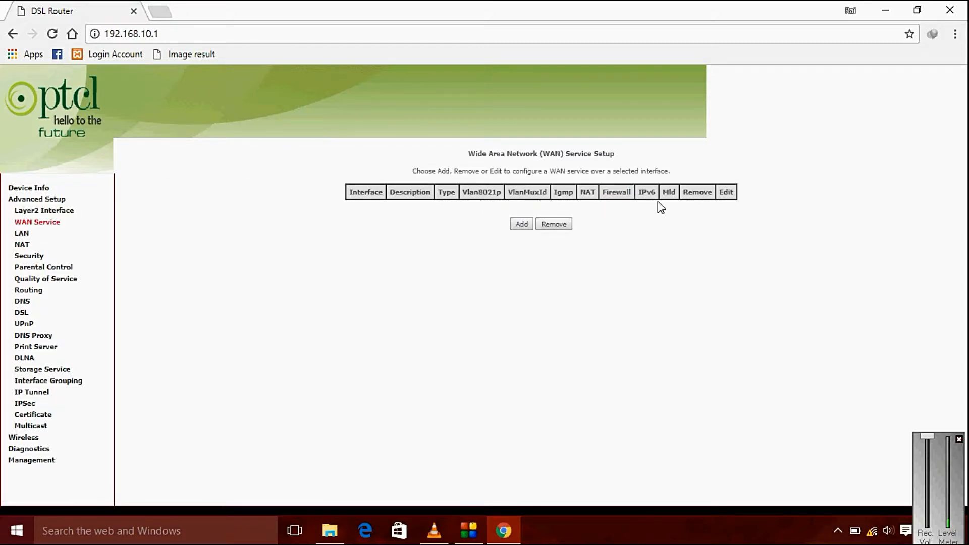
left_click(522, 226)
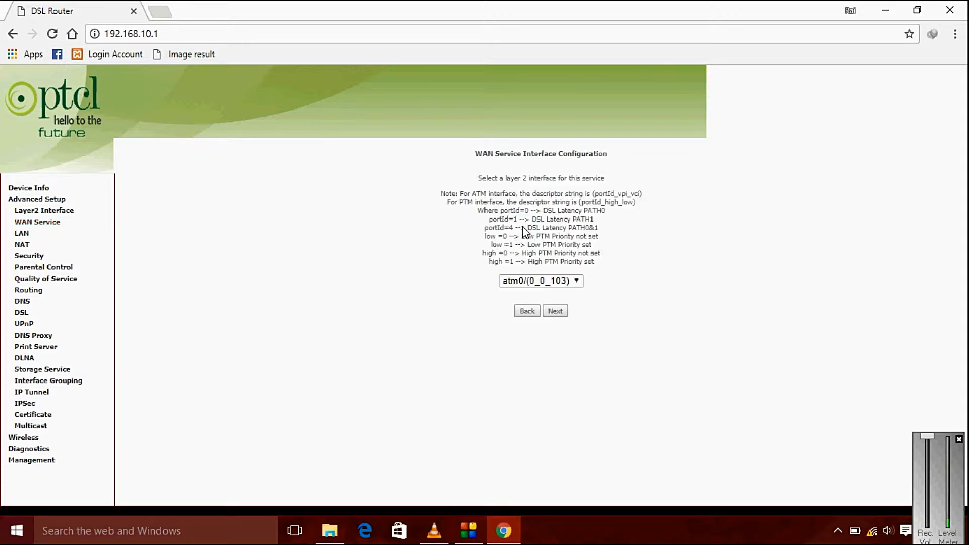
left_click(578, 284)
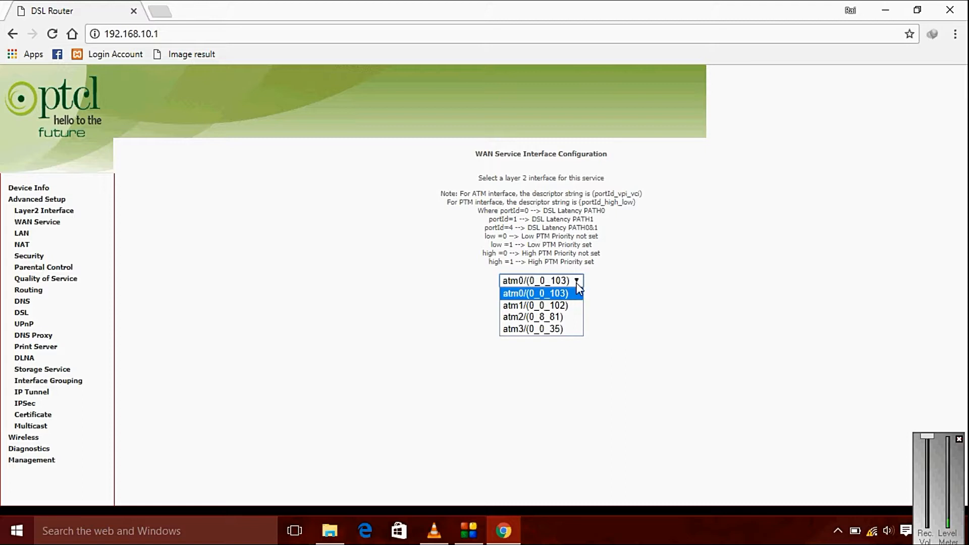
left_click(556, 317)
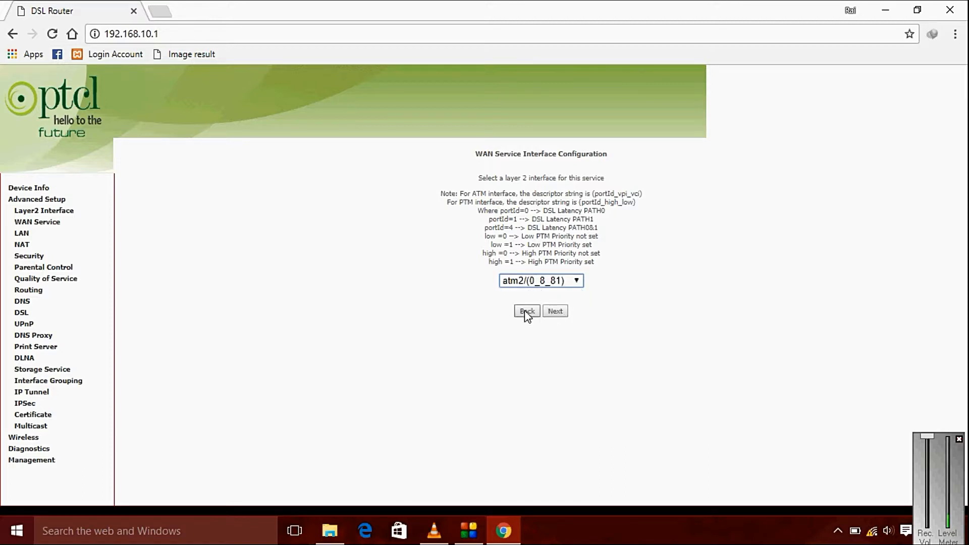
left_click(555, 312)
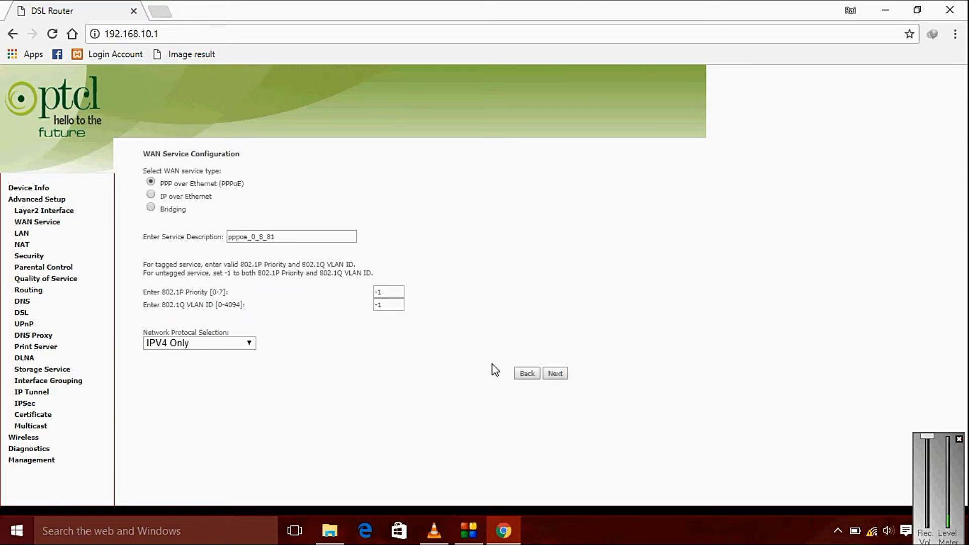
left_click(558, 376)
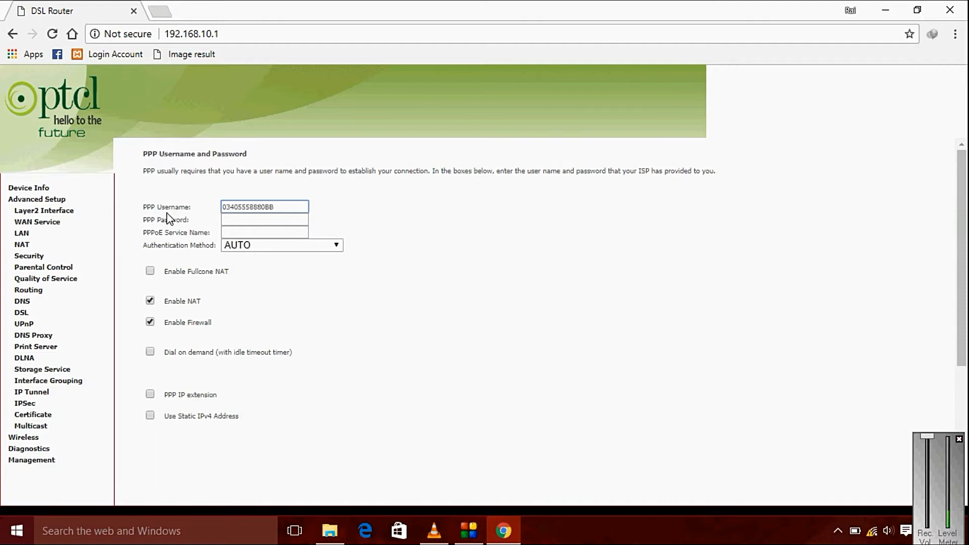
Enter the PPP username and PPP password, keep the remaining PPP options at their defaults, and continue the WAN setup.
left_click(246, 220)
type("****")
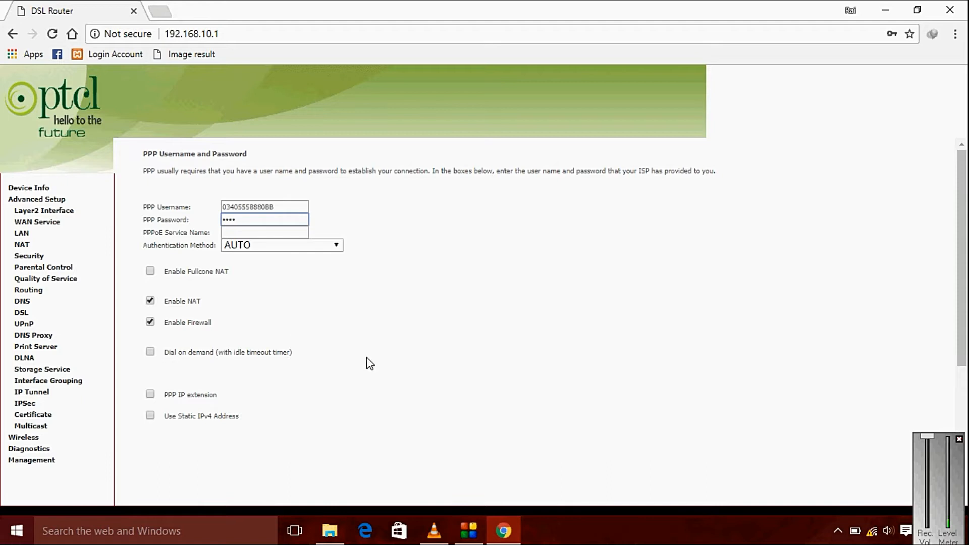
left_click(966, 404)
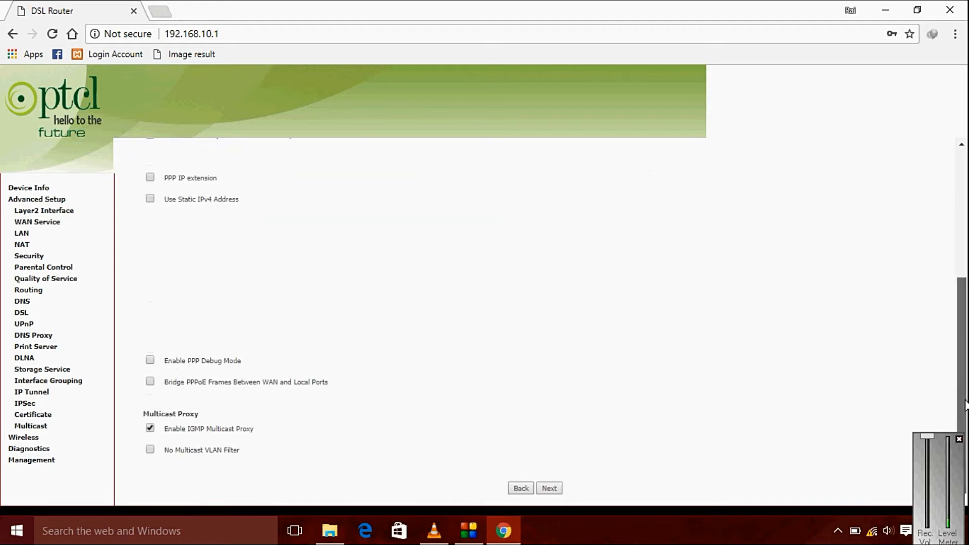
left_click(551, 490)
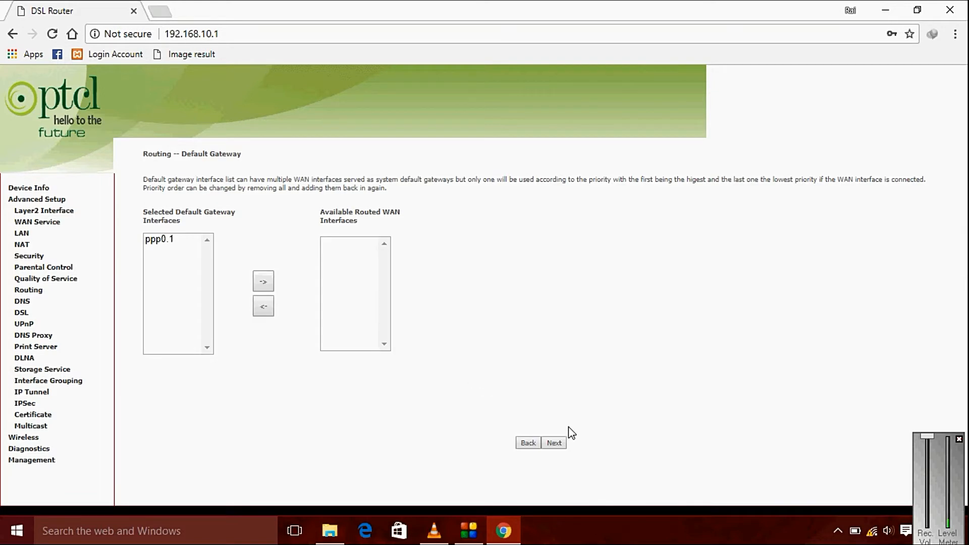
Keep ppp0.1 as the default gateway and DNS server interface, and apply and save the WAN service.
left_click(561, 444)
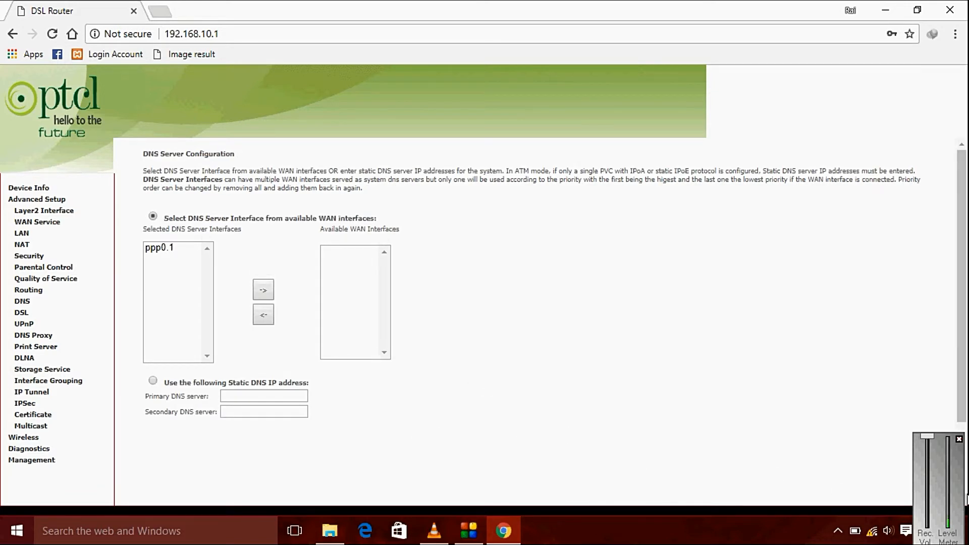
scroll(656, 454, "down", 1)
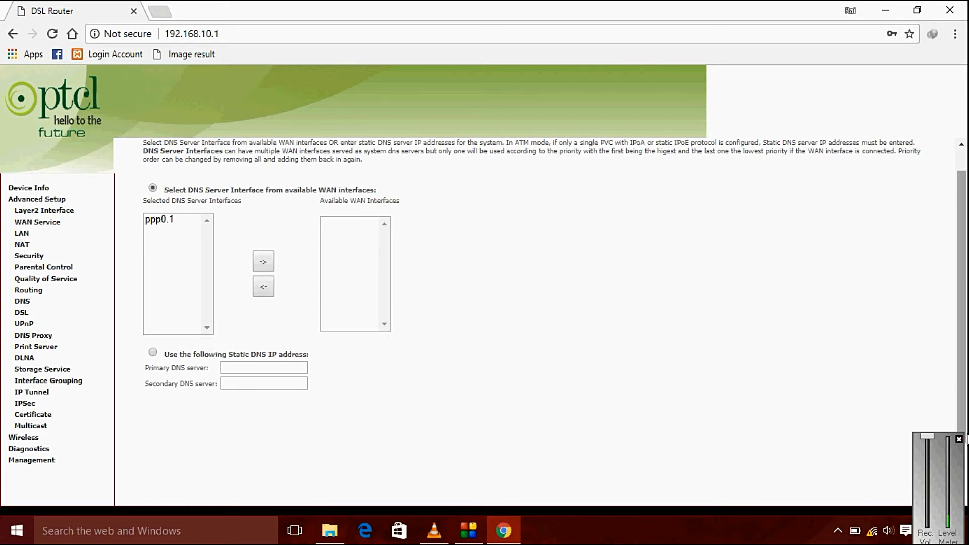
scroll(967, 469, "down", 2)
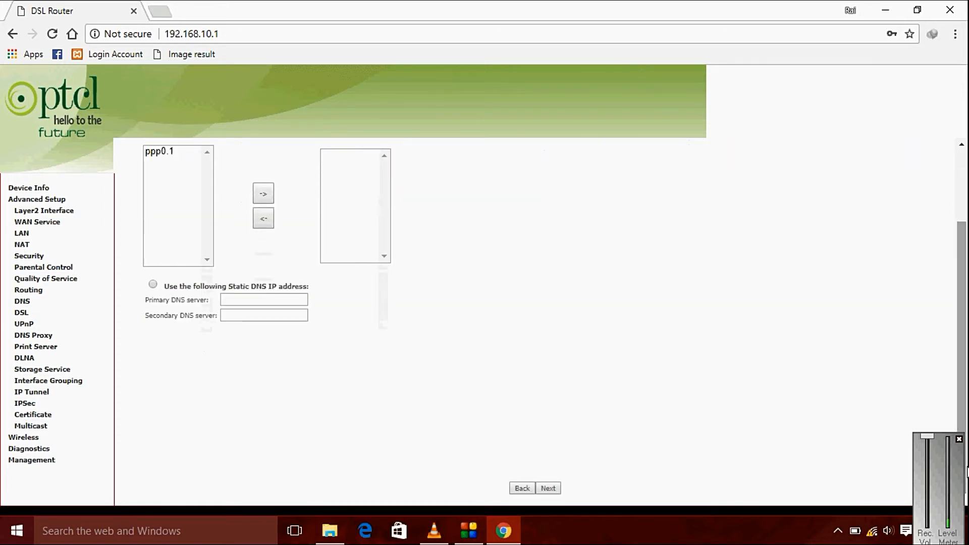
left_click(548, 488)
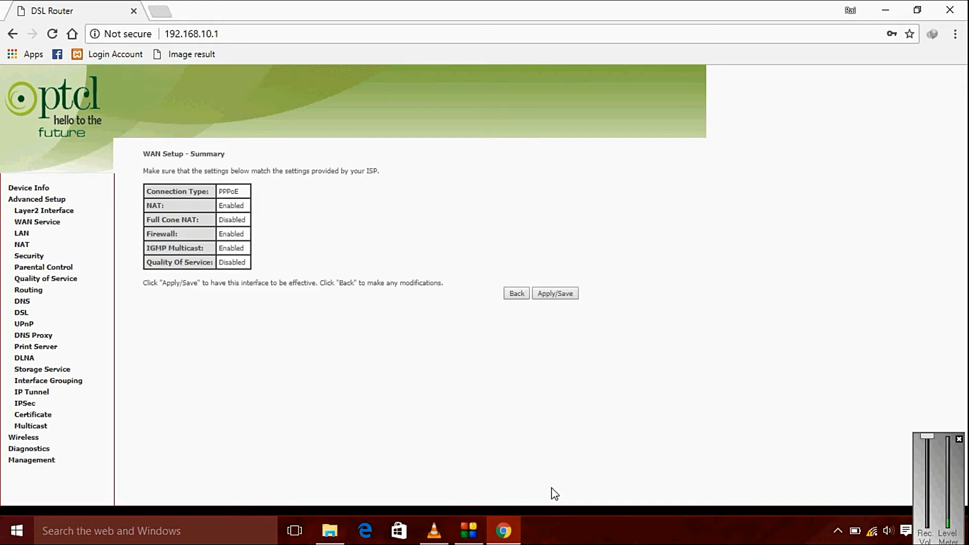
left_click(562, 297)
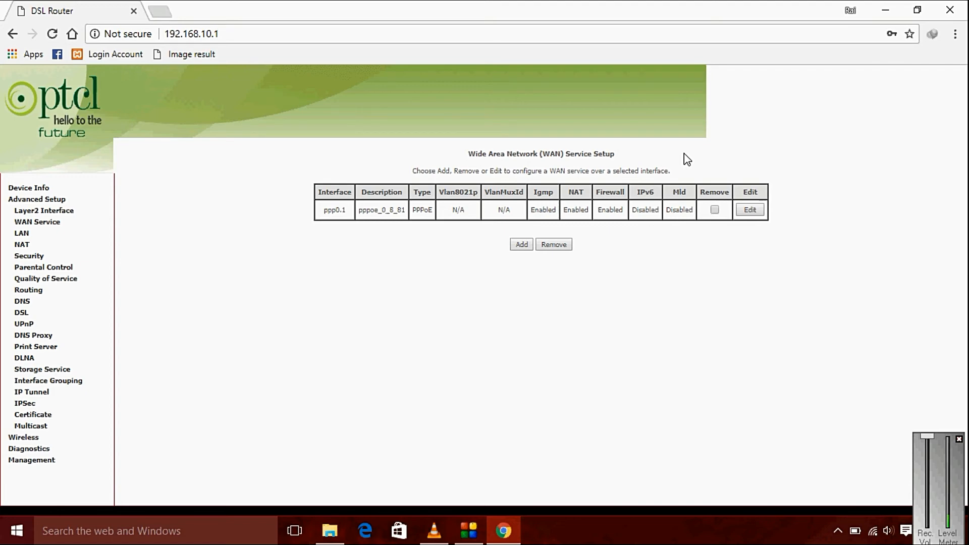
Check whether the Wi-Fi connection has internet access.
mouse_move(874, 540)
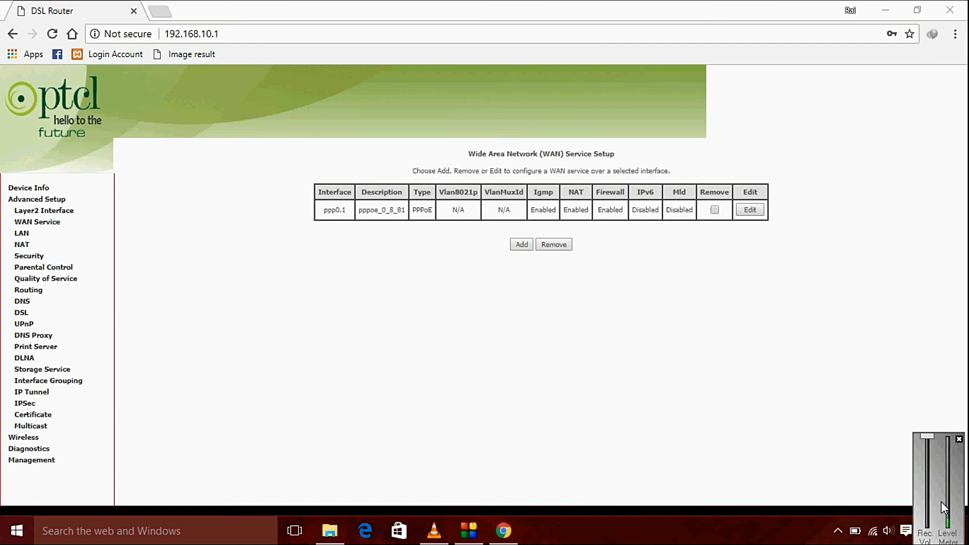
left_click_drag(941, 501, 784, 522)
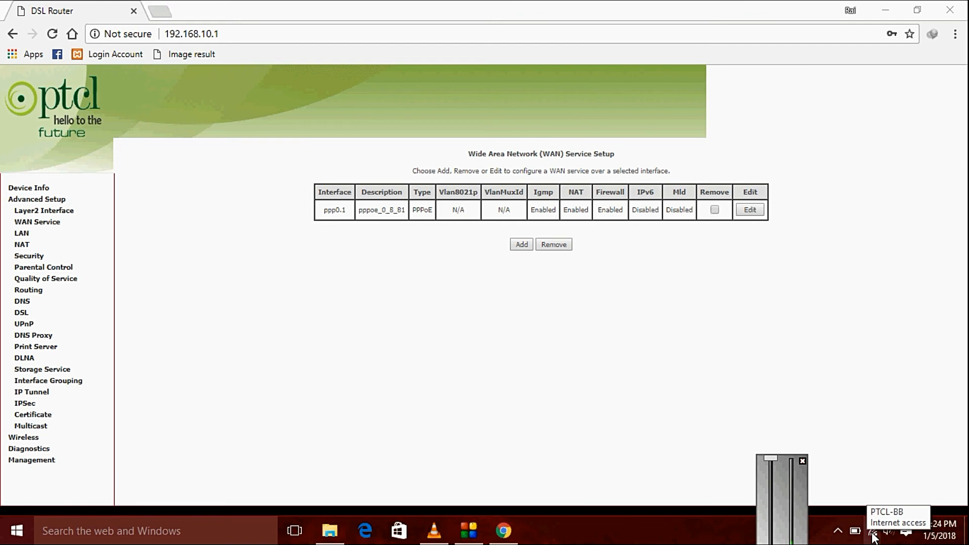